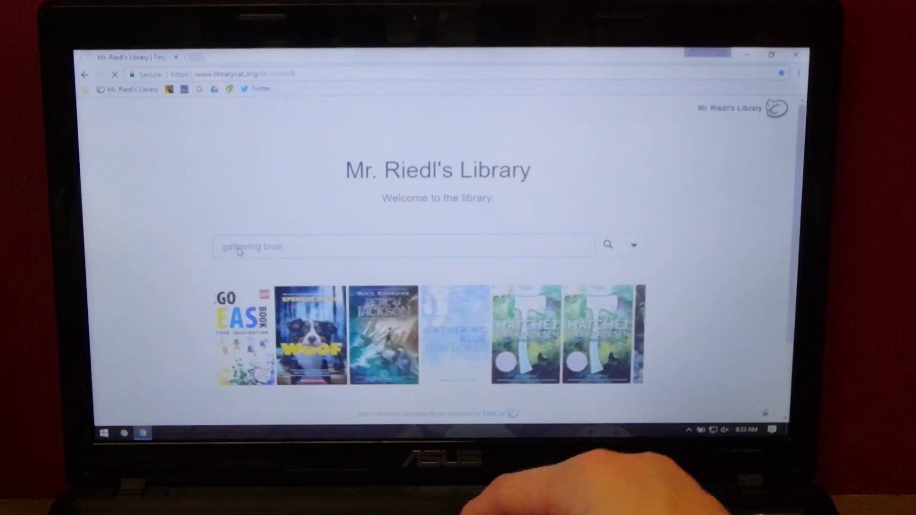
- Search 'gathering blue', check out the Giver Quartet edition to the chosen student and confirm
key(Return)
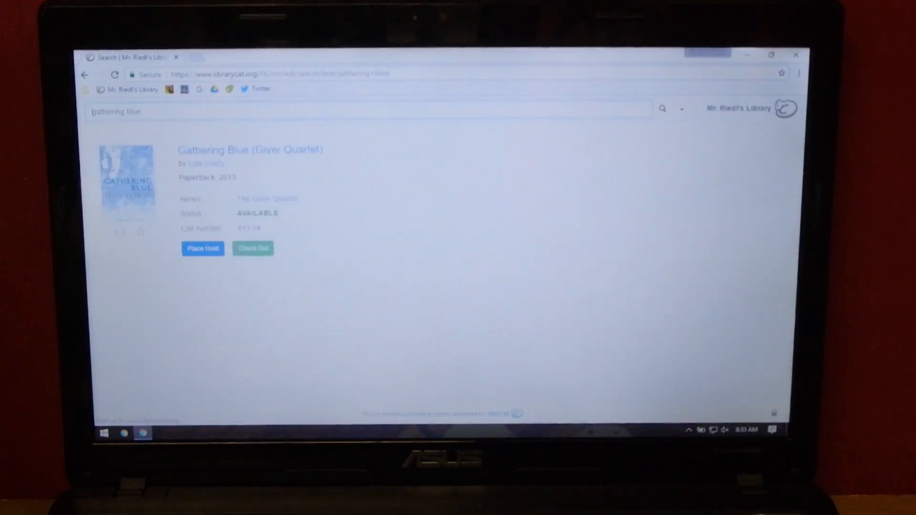
click(254, 248)
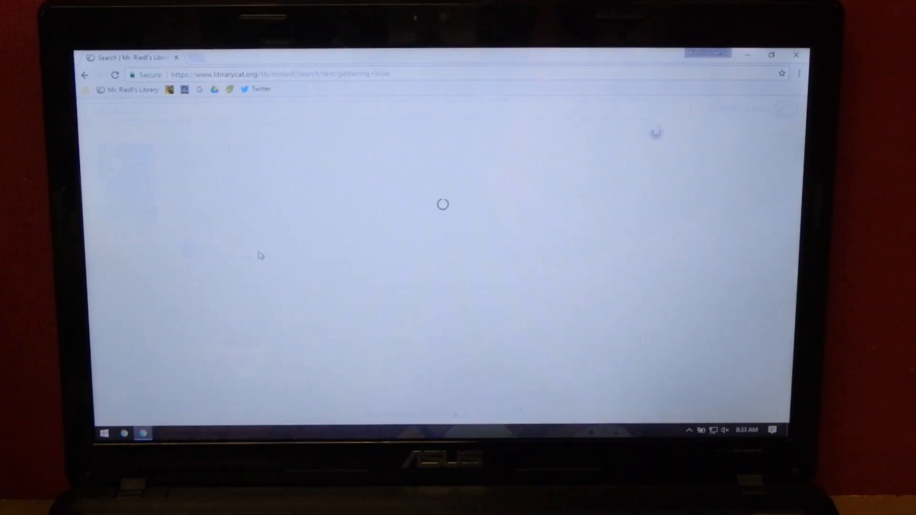
drag(651, 206, 651, 236)
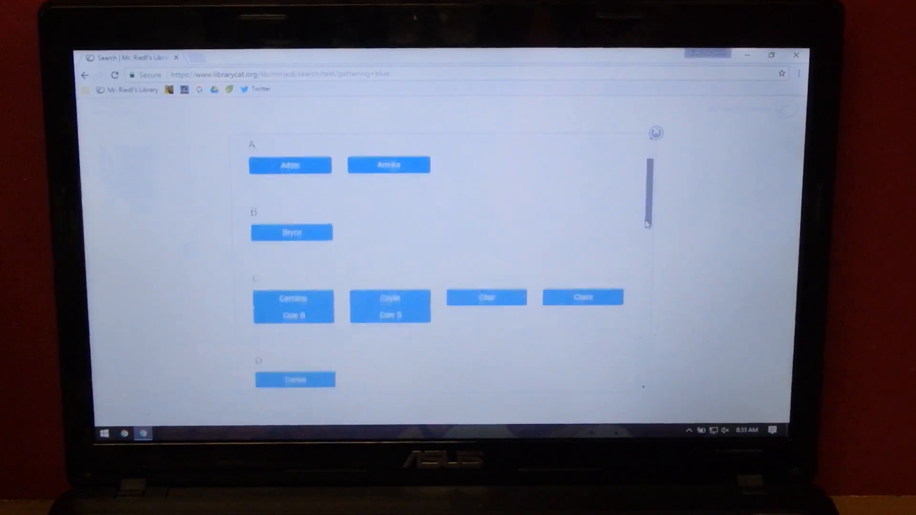
scroll(430, 287, down, 3)
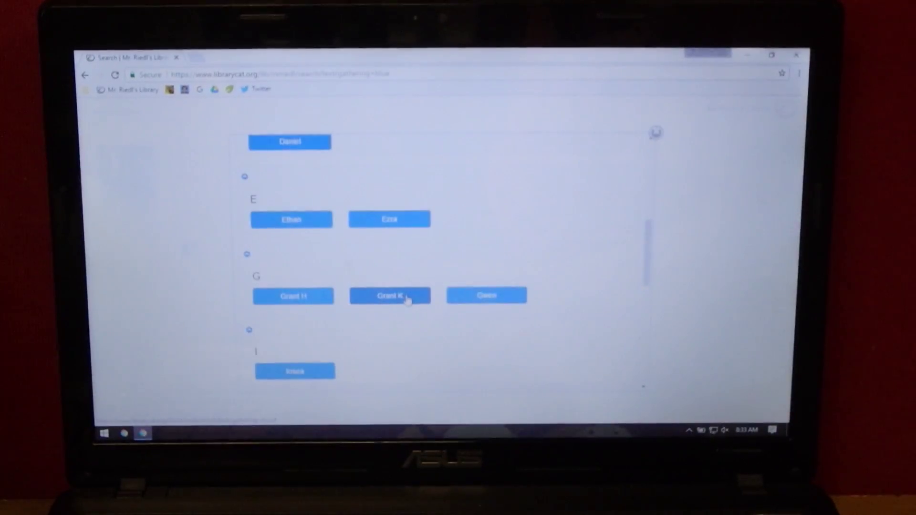
click(405, 296)
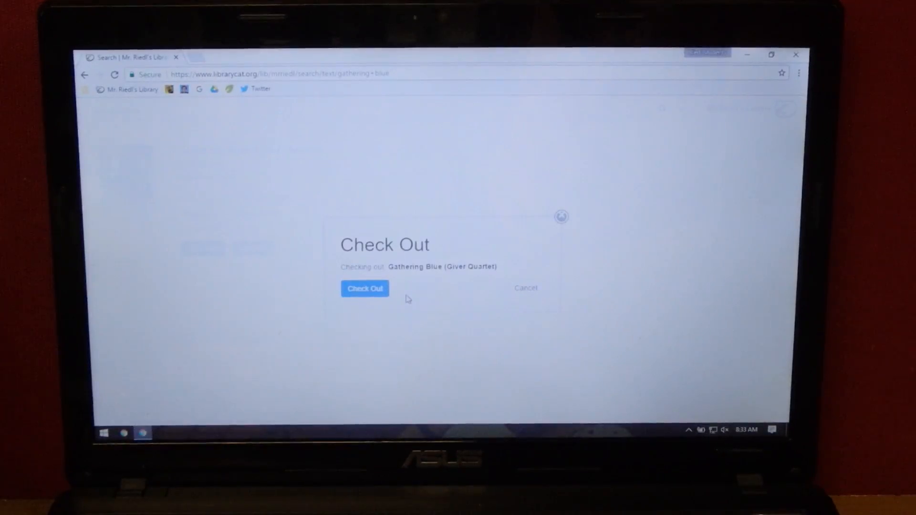
click(366, 289)
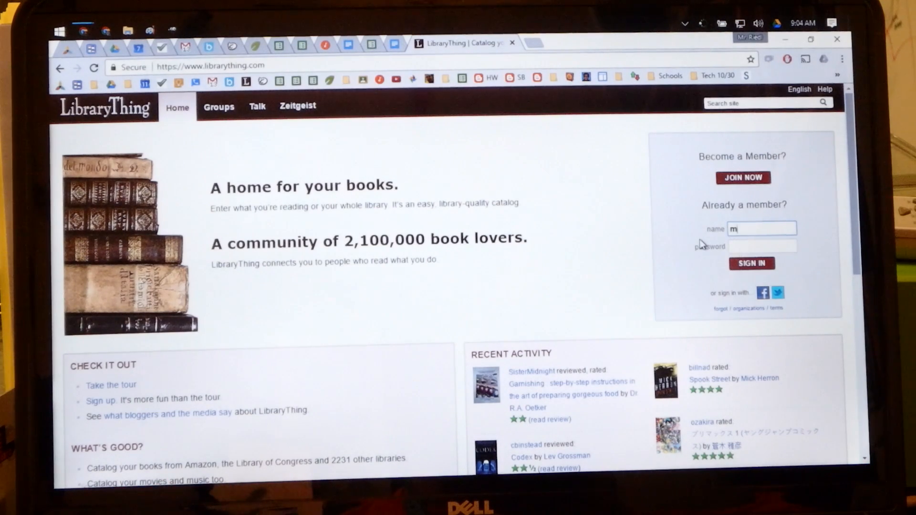
- Sign in to LibraryThing using the browser's saved name and password
key(Down)
key(Return)
key(Return)
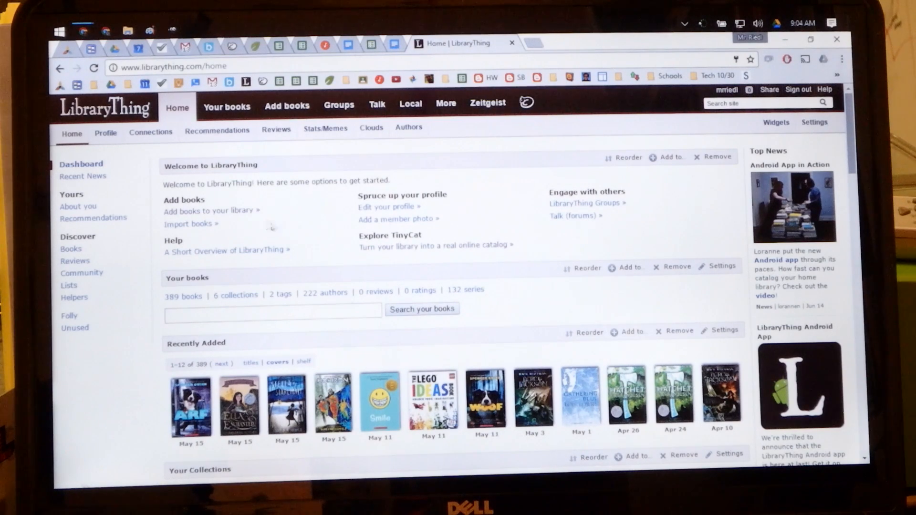
- From Add books, search Amazon for 'gathering blue' and add the Giver Quartet edition
click(239, 212)
text(gathering bl)
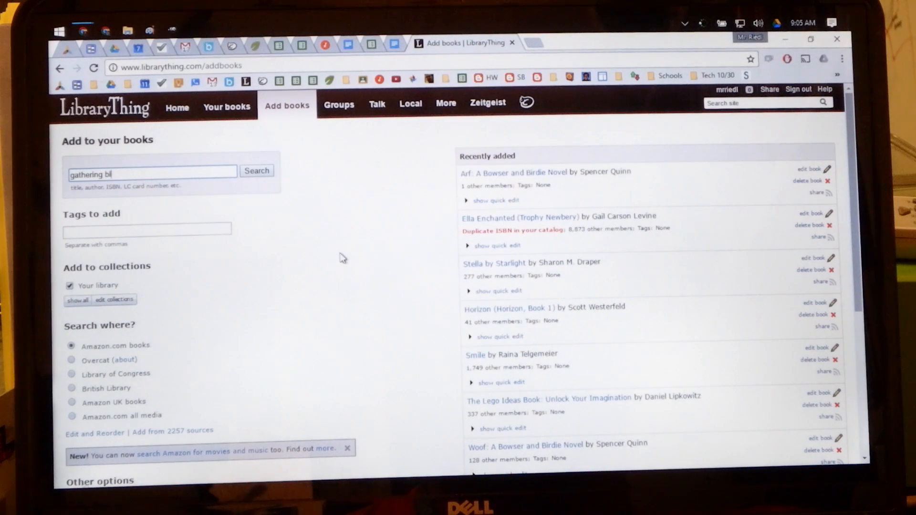
text(ue)
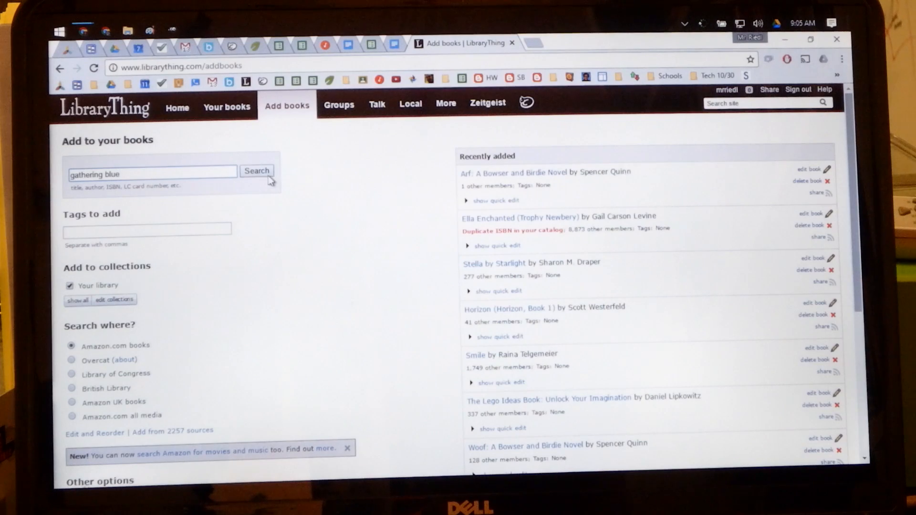
click(266, 173)
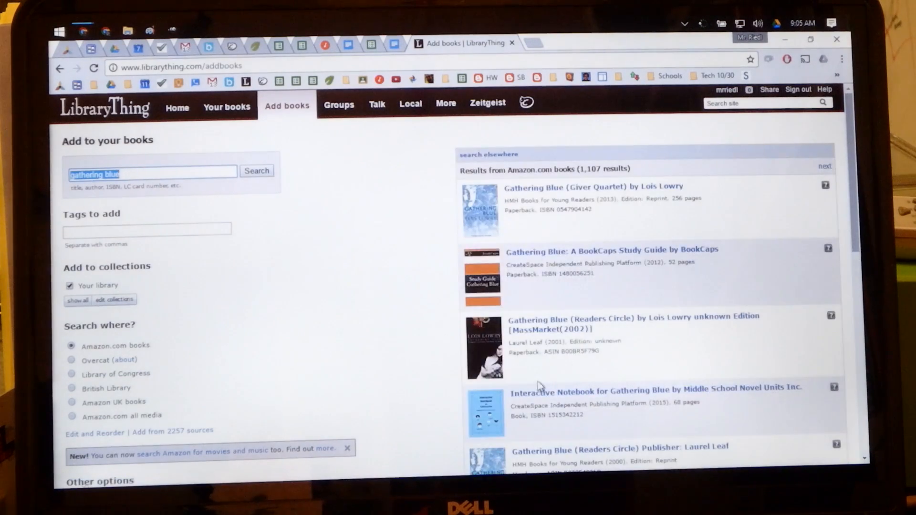
scroll(551, 374, down, 3)
scroll(551, 374, down, 3)
scroll(551, 374, up, 3)
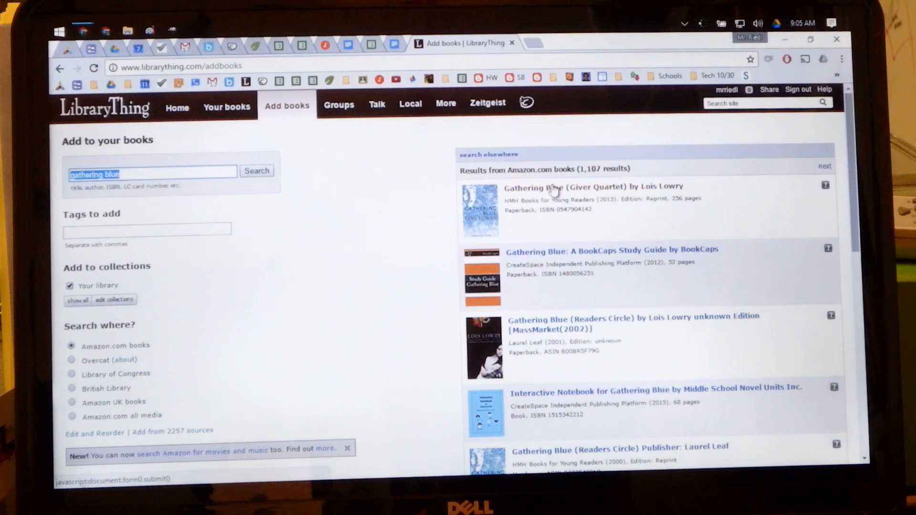
click(536, 191)
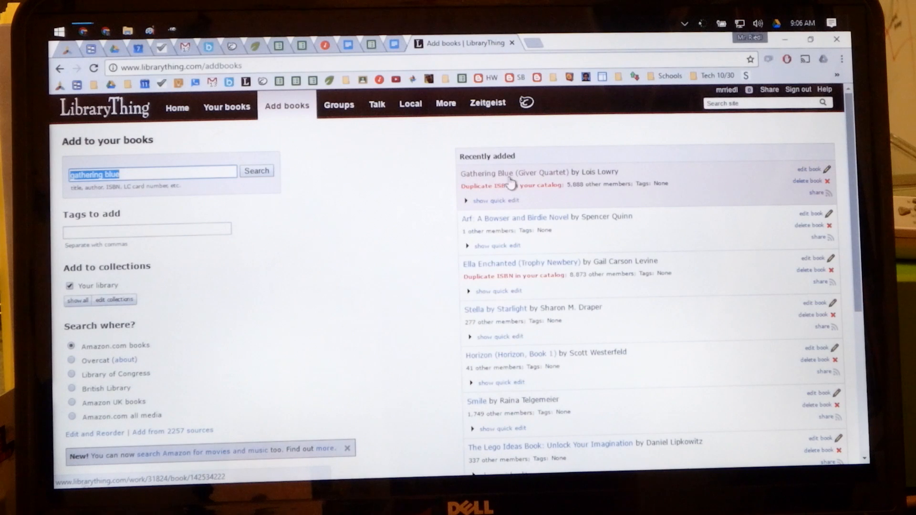
- Delete the duplicate-ISBN Gathering Blue entry from all collections, then view Your books
click(800, 183)
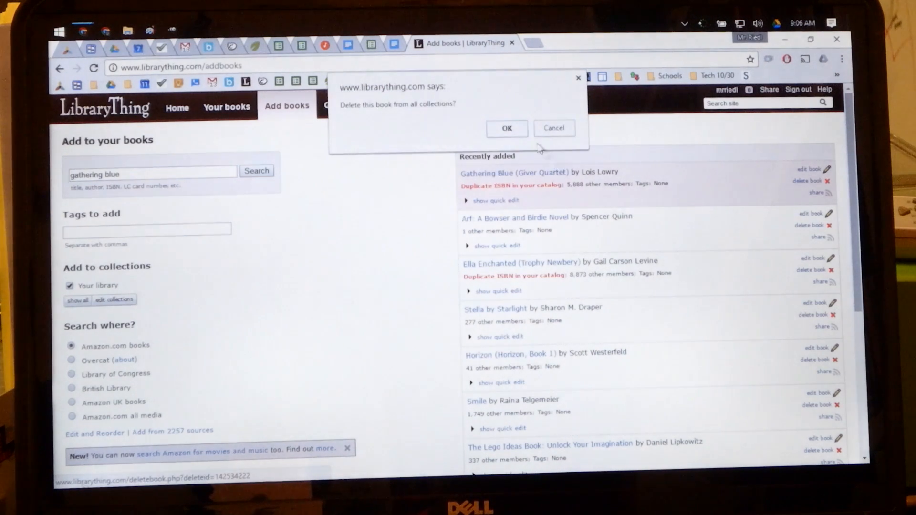
click(518, 130)
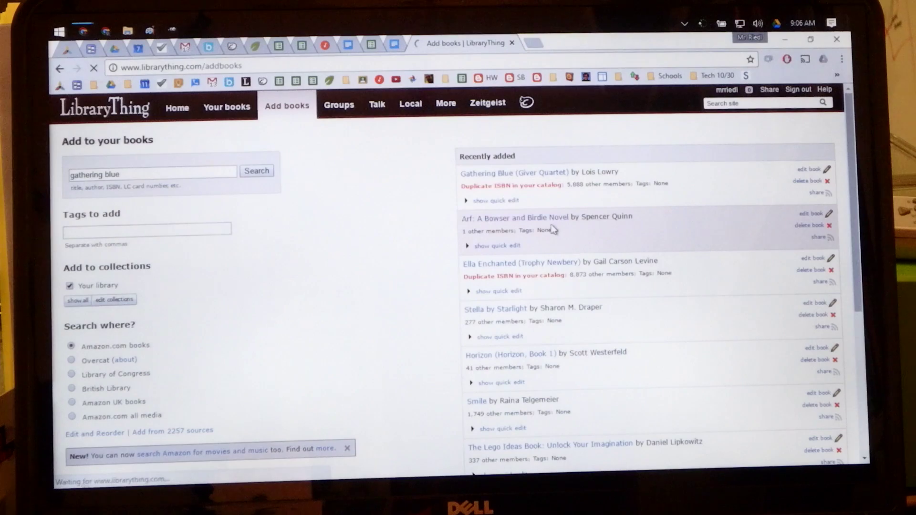
click(228, 107)
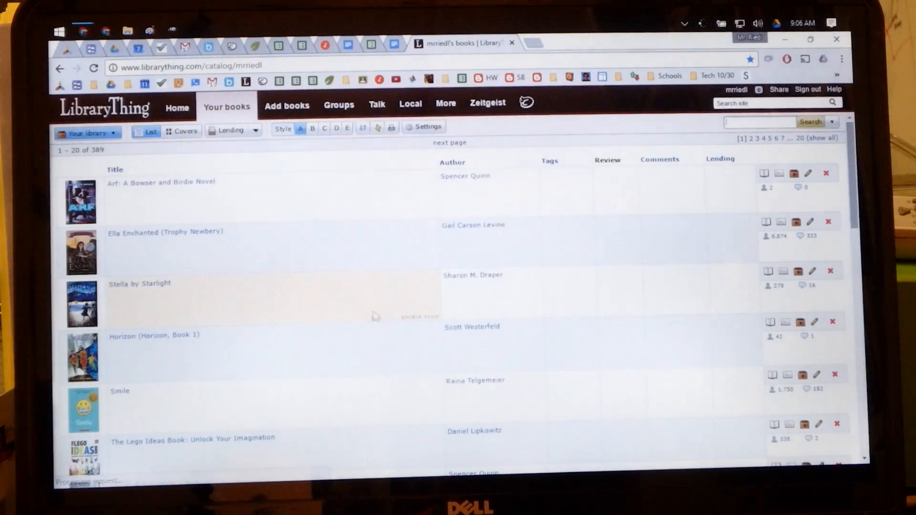
scroll(315, 276, down, 5)
scroll(319, 276, down, 5)
scroll(319, 276, down, 5)
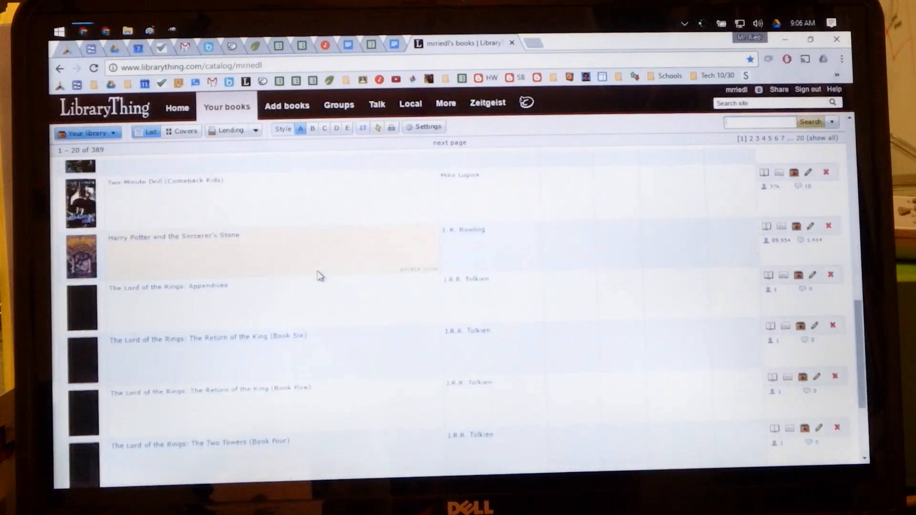
scroll(320, 276, up, 5)
scroll(320, 276, up, 5)
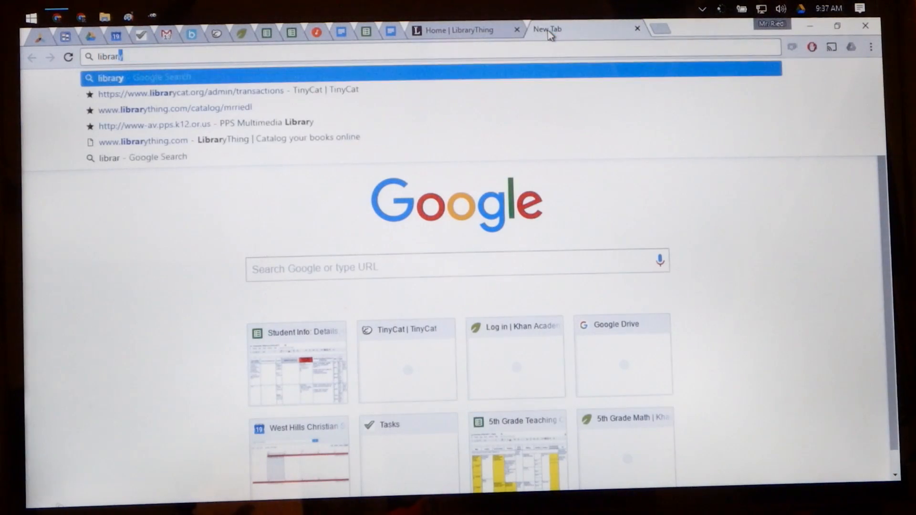
text(ycat.or)
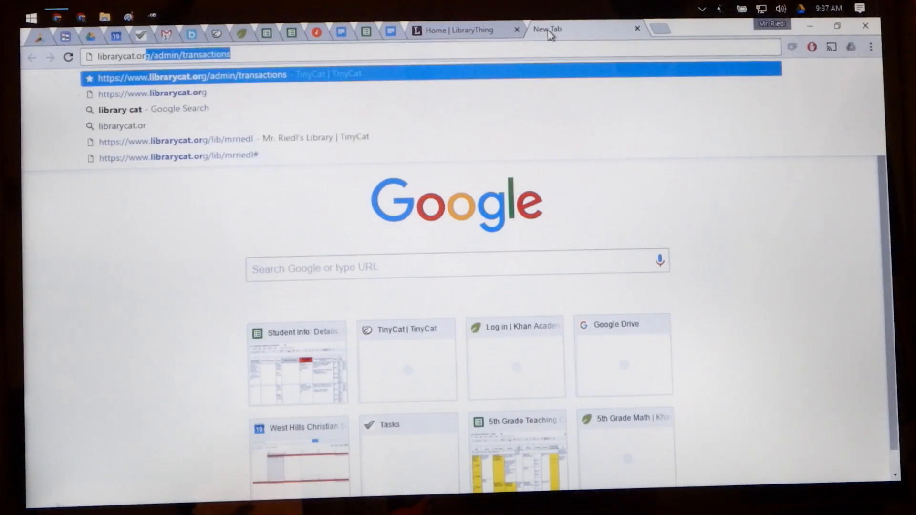
text(g)
- Go to librarycat.org, watch the 'What is TinyCat?' video and start signing up
key(Delete)
key(Return)
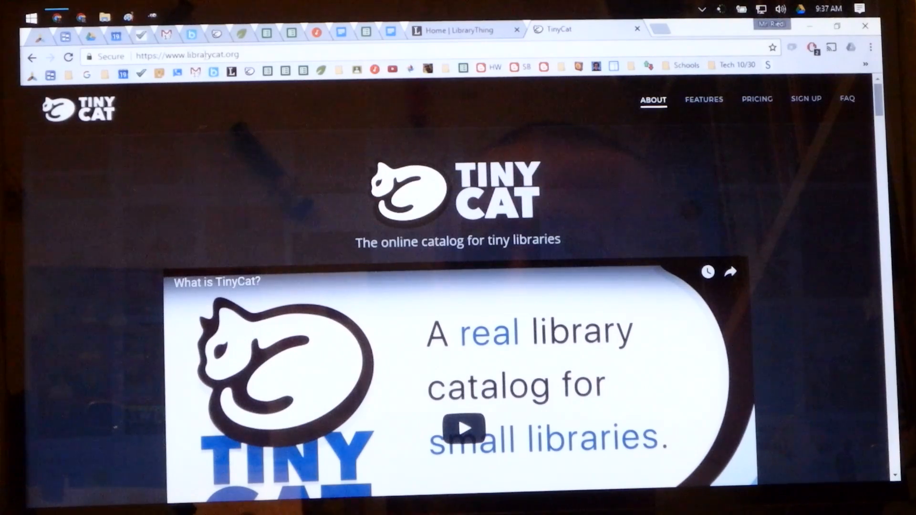
scroll(385, 215, down, 3)
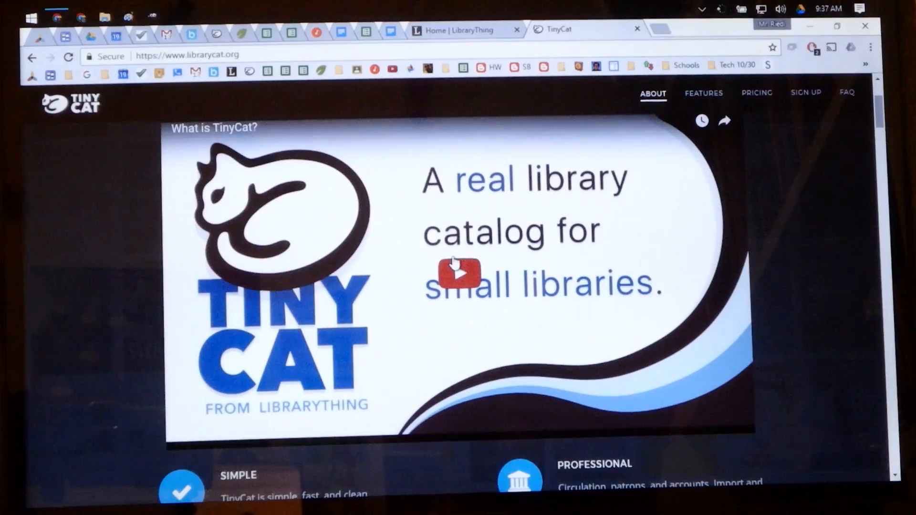
click(462, 271)
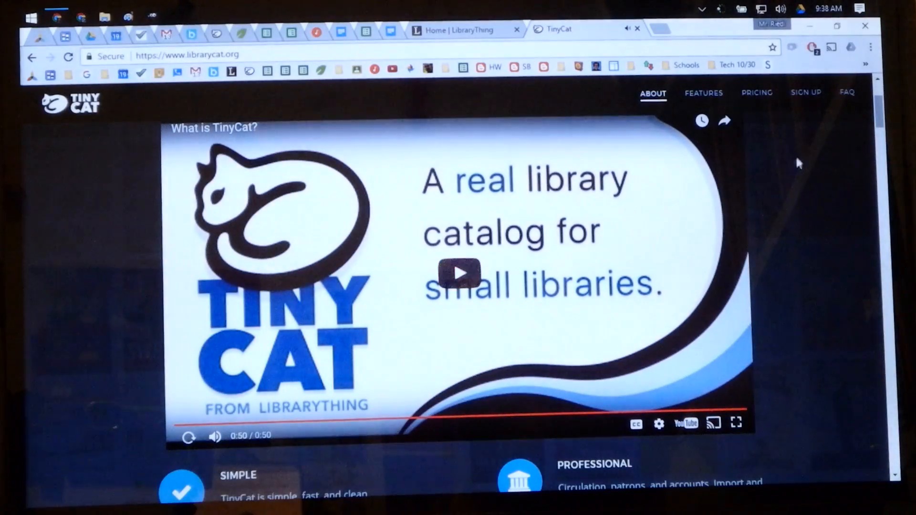
click(808, 93)
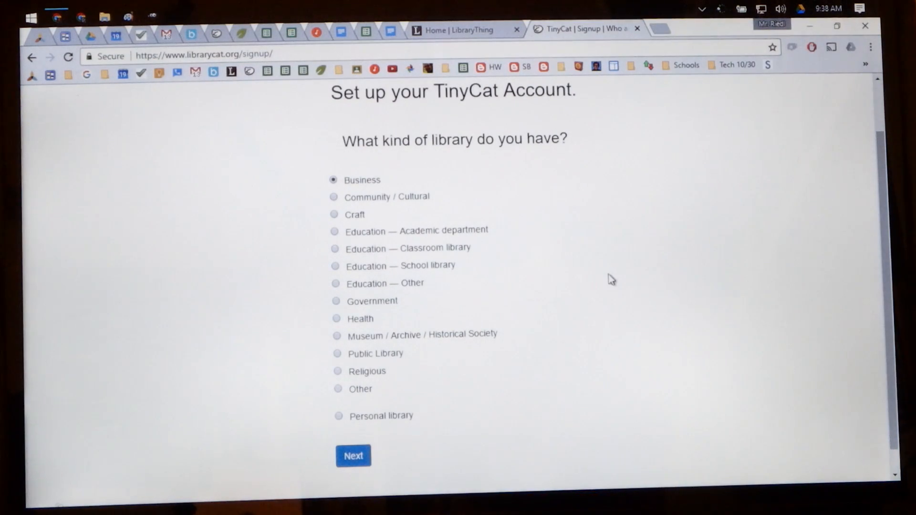
- From LibraryThing's TinyCat cat icon, open Mr. Riedl's Library catalog in a new tab and switch to it
click(487, 31)
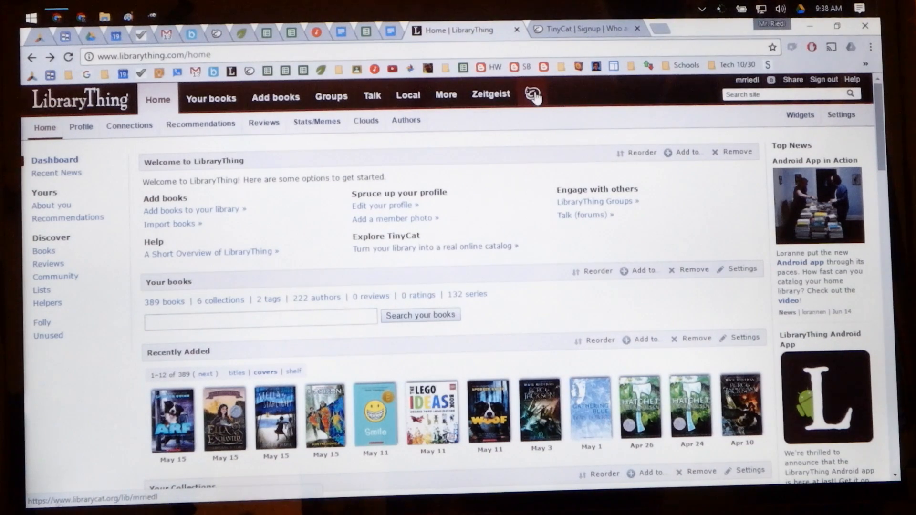
click(586, 30)
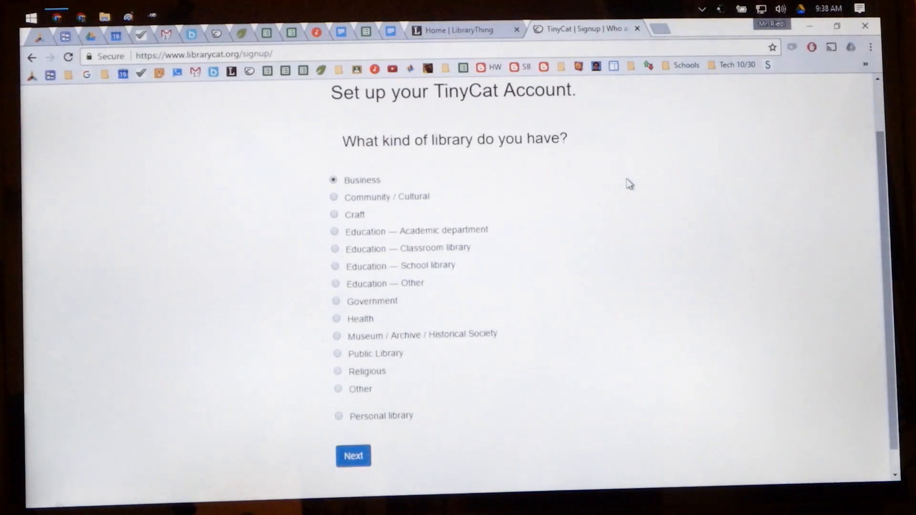
scroll(629, 183, up, 2)
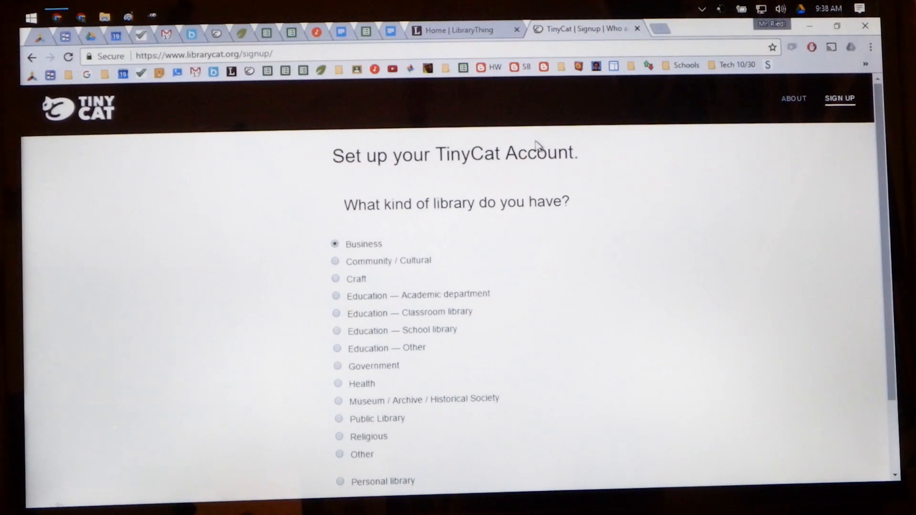
click(462, 31)
right_click(533, 95)
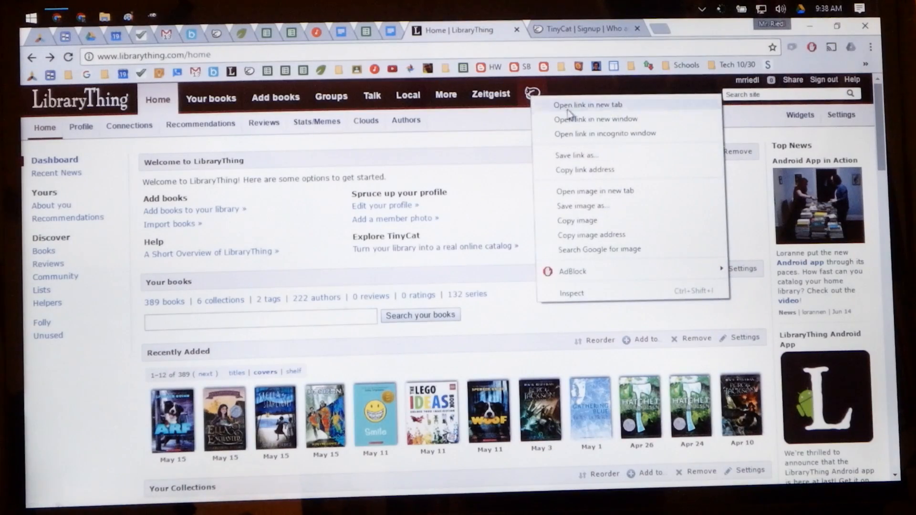
click(587, 105)
click(559, 29)
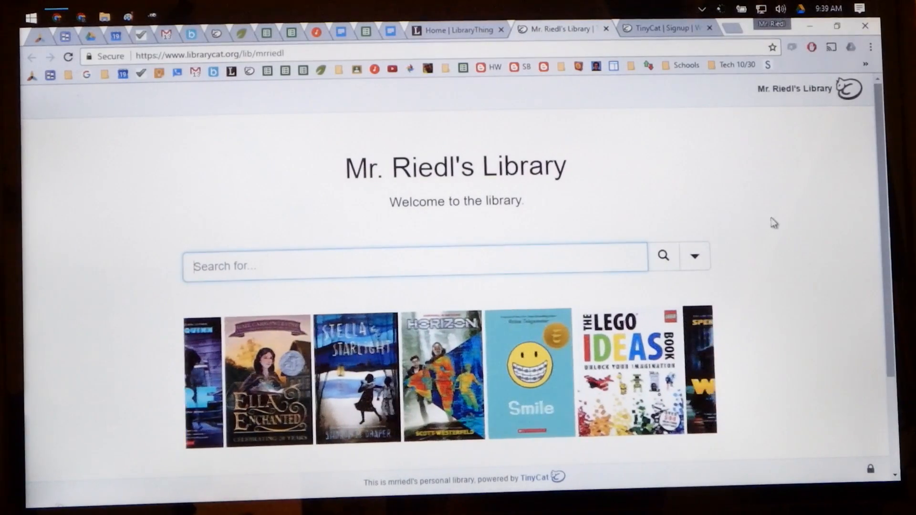
- Enter the admin area, review the Patrons list, then go to Active Transactions
click(870, 470)
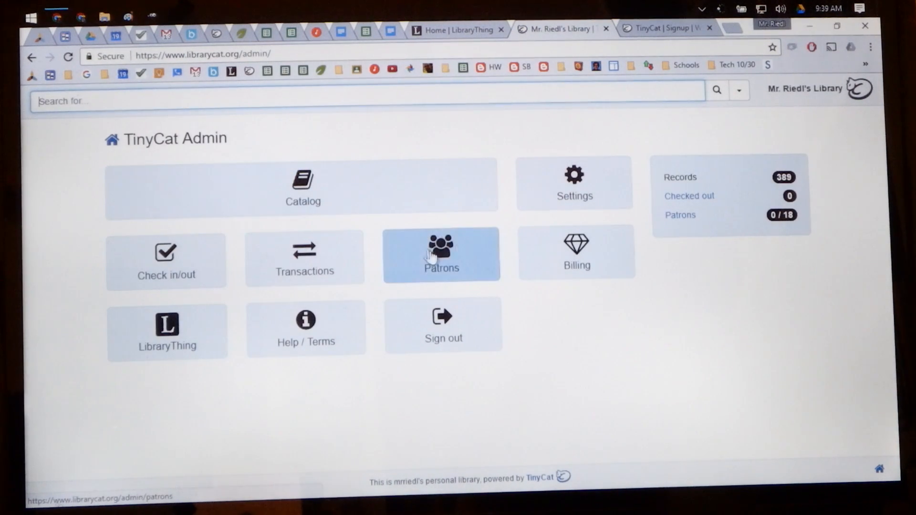
click(458, 257)
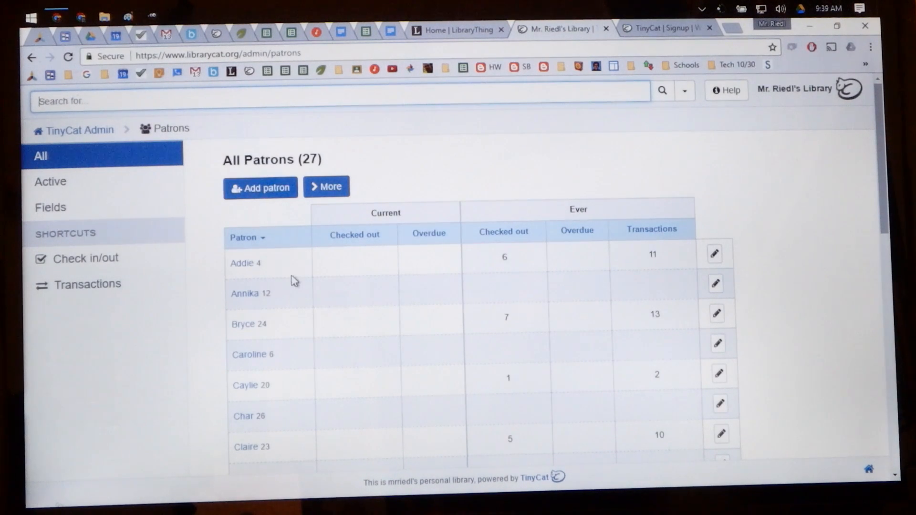
scroll(292, 281, down, 5)
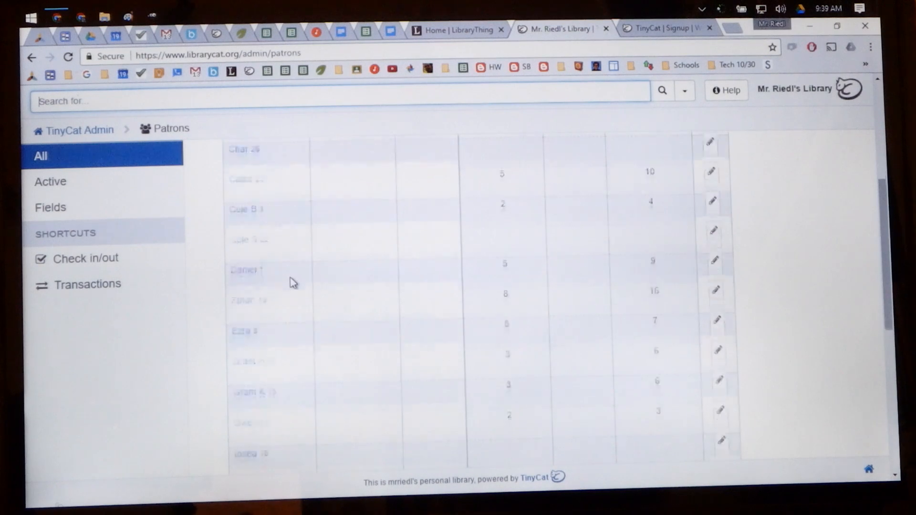
scroll(292, 282, down, 3)
scroll(292, 282, up, 8)
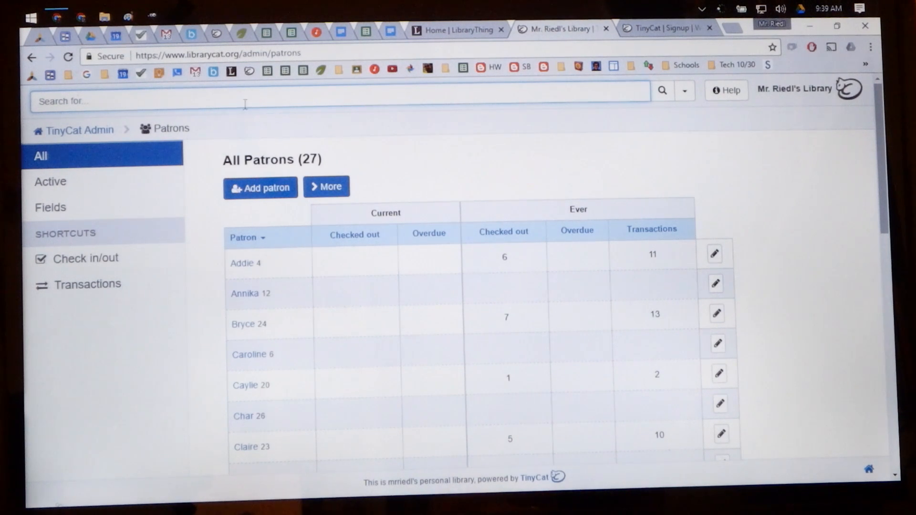
click(250, 70)
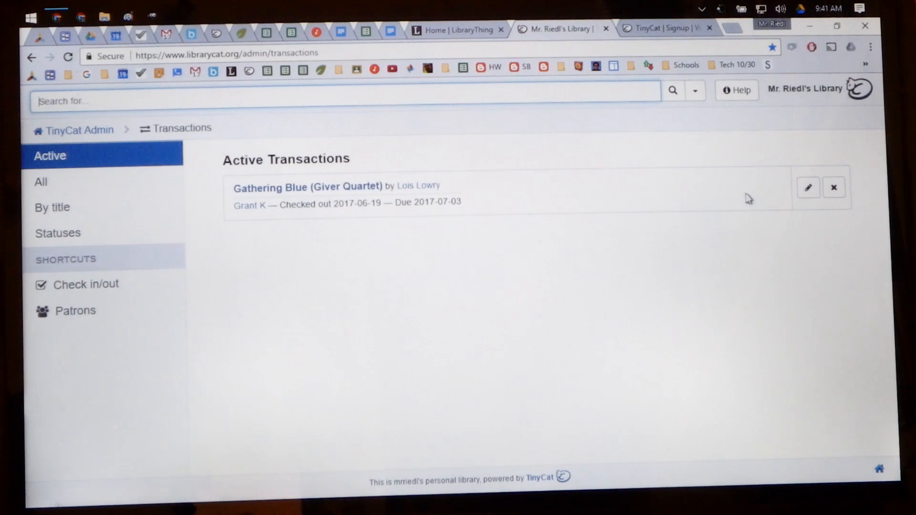
- In Gathering Blue's circulation record, submit a return dated today and close the record
click(808, 189)
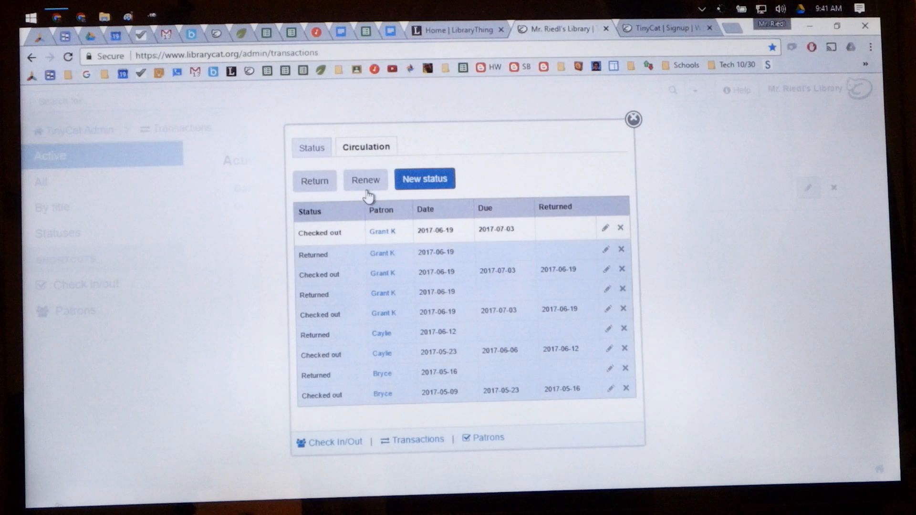
click(320, 185)
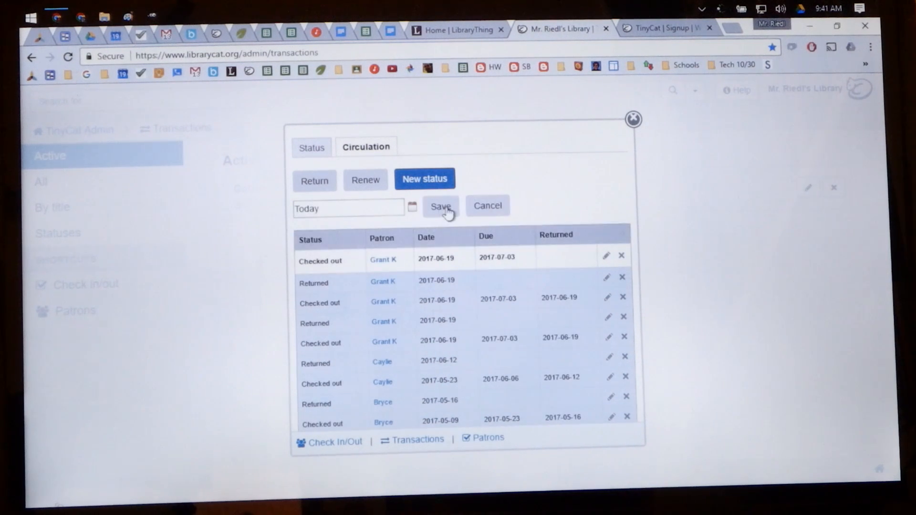
click(633, 119)
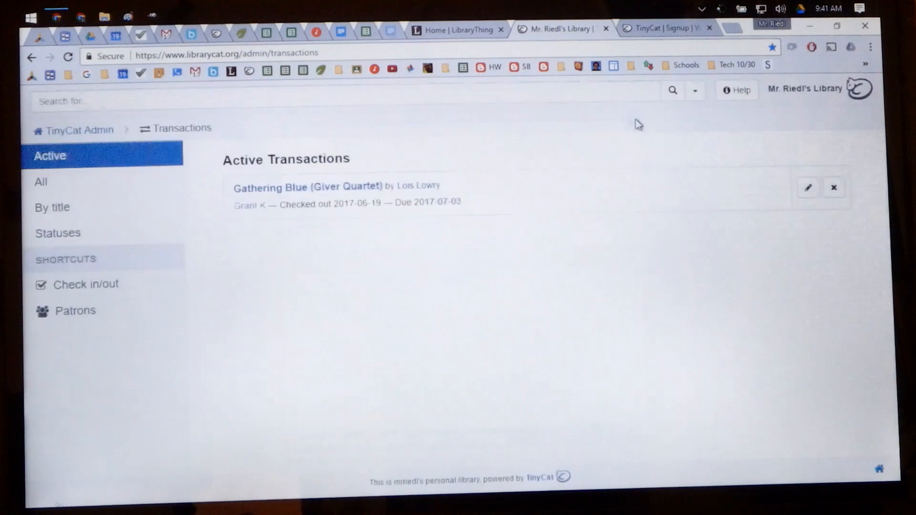